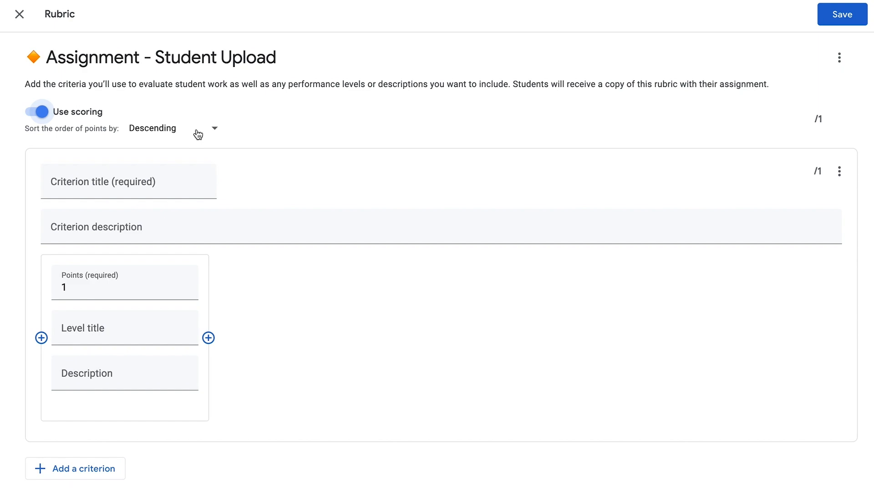
- Keep the points sorted in descending order and title the first criterion "Eye contact"
click(198, 134)
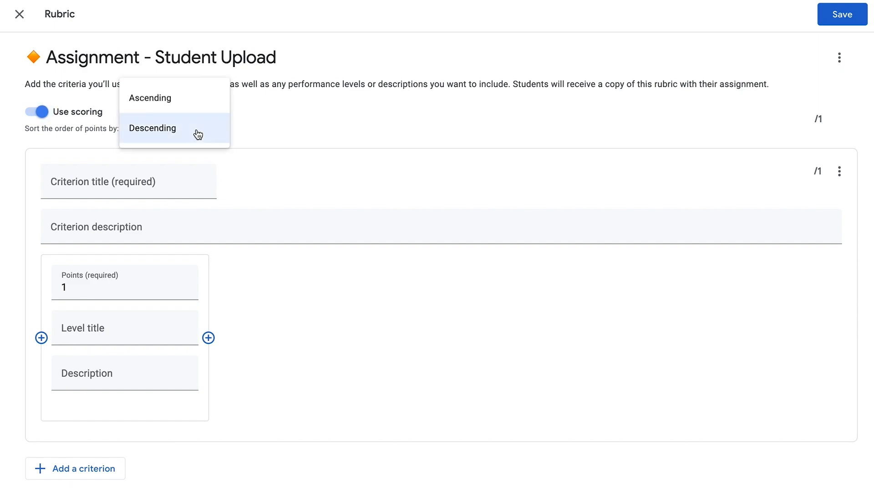
click(254, 132)
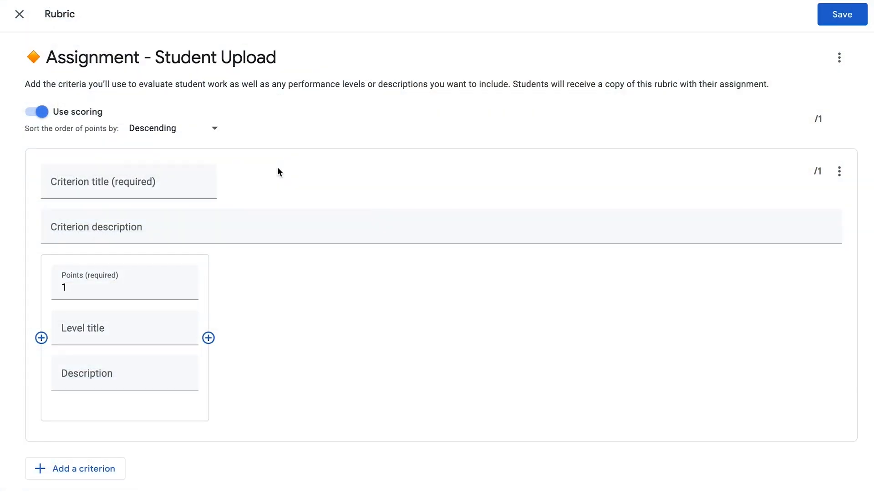
click(108, 179)
text(e)
text(Ey)
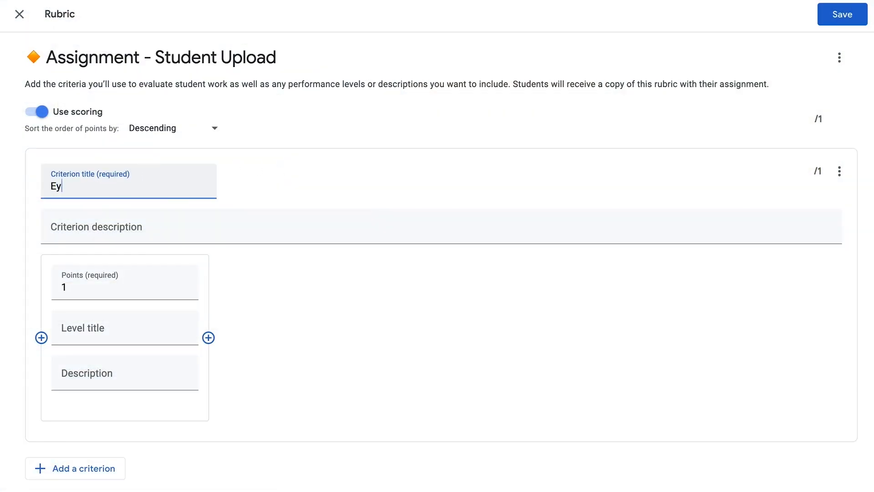
text(e contact)
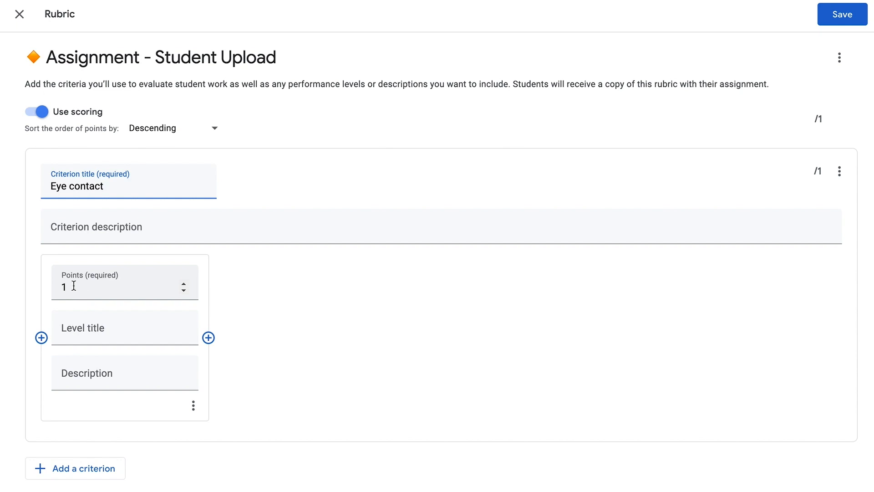
- Set the Eye contact criterion's first level to 4 points and add a second level worth 3 points after it
click(183, 283)
click(184, 283)
click(184, 283)
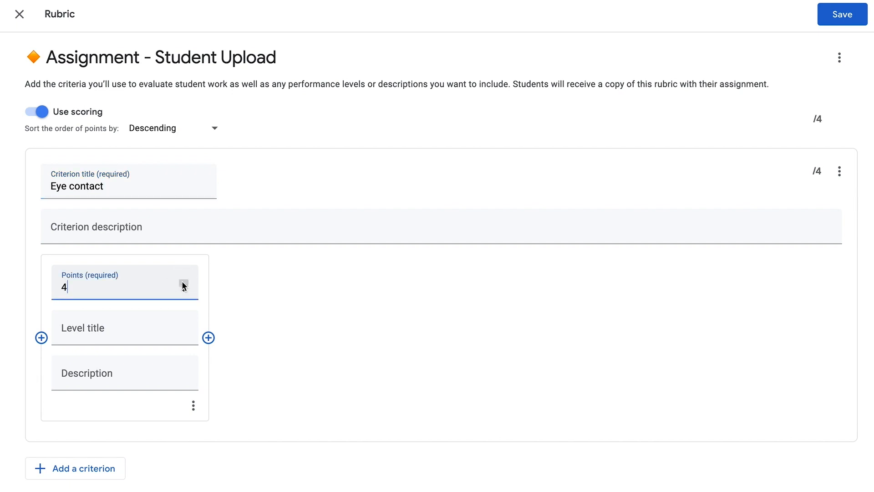
click(209, 338)
click(356, 285)
click(356, 285)
click(356, 286)
- Add three more levels to the Eye contact criterion, worth 2, 1 and 0 points
click(376, 337)
click(519, 284)
click(519, 284)
click(551, 340)
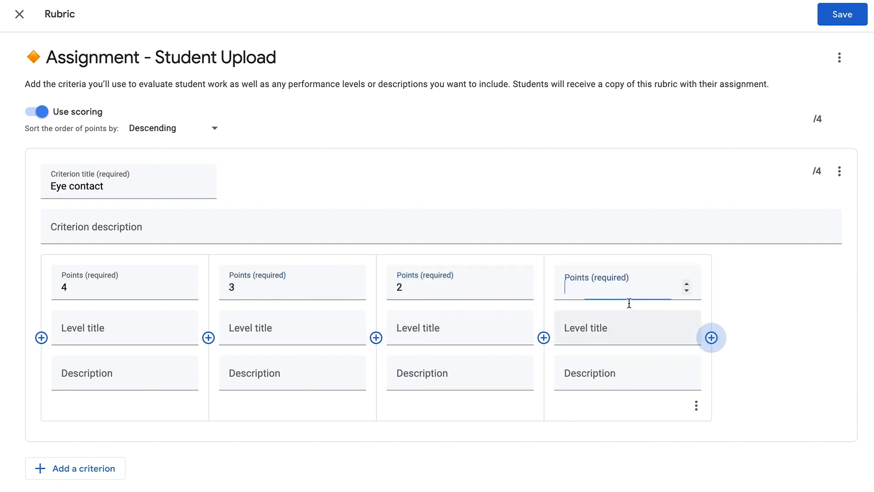
click(687, 284)
click(712, 337)
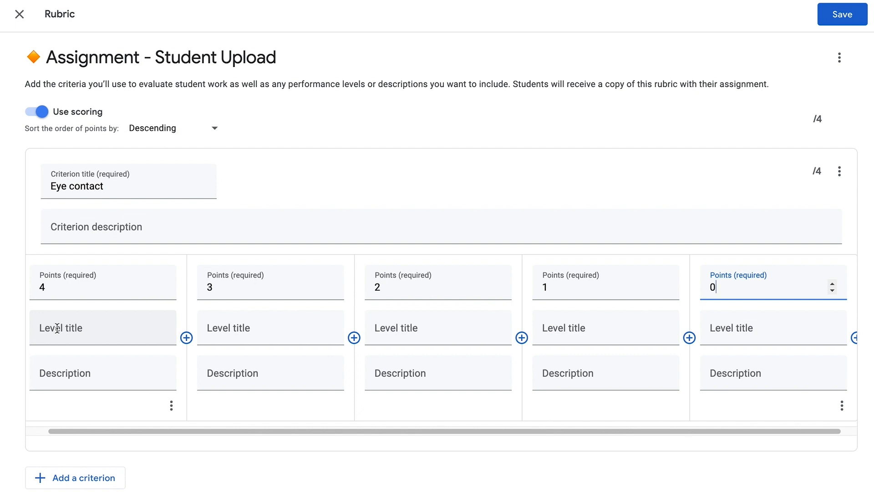
- Title the 0-point level "Not evident", the 1-point level "Approaching Expectations" and the 2-point level "Developing"
click(730, 333)
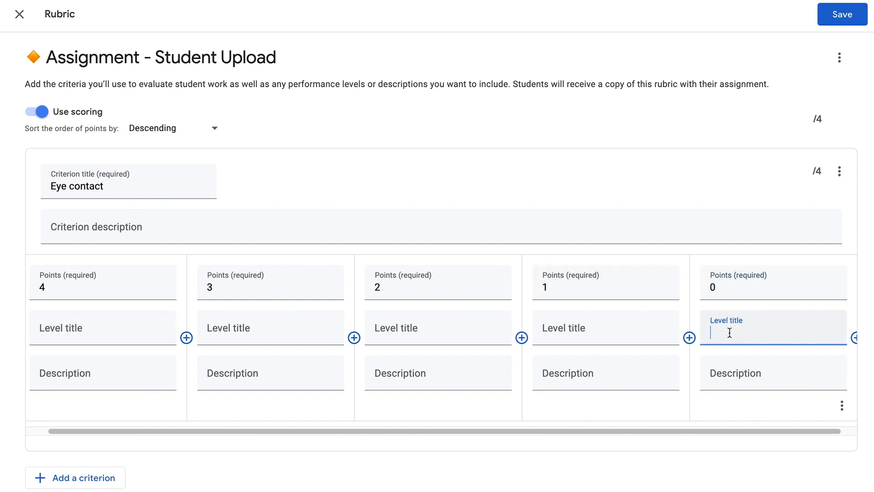
text(Not evident)
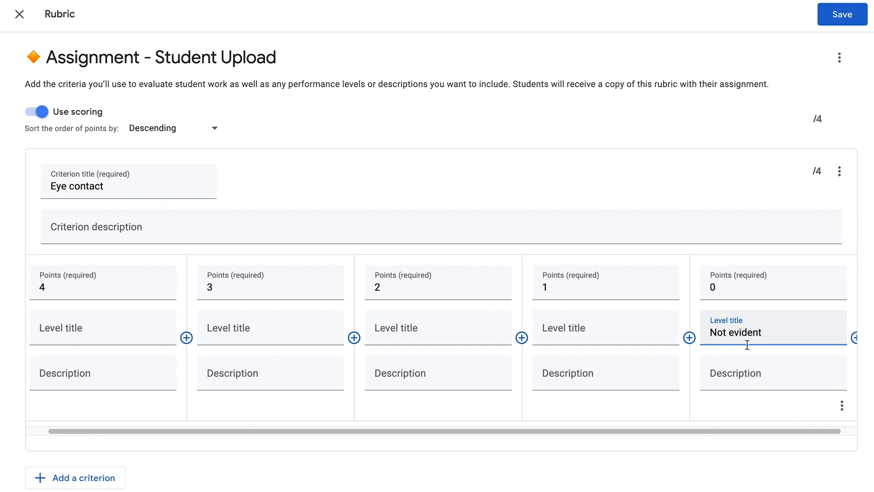
click(586, 335)
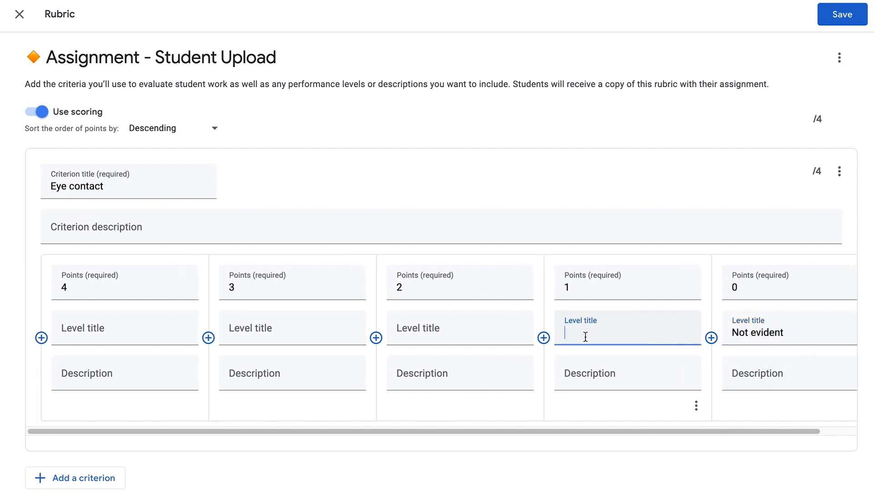
text(Approaching)
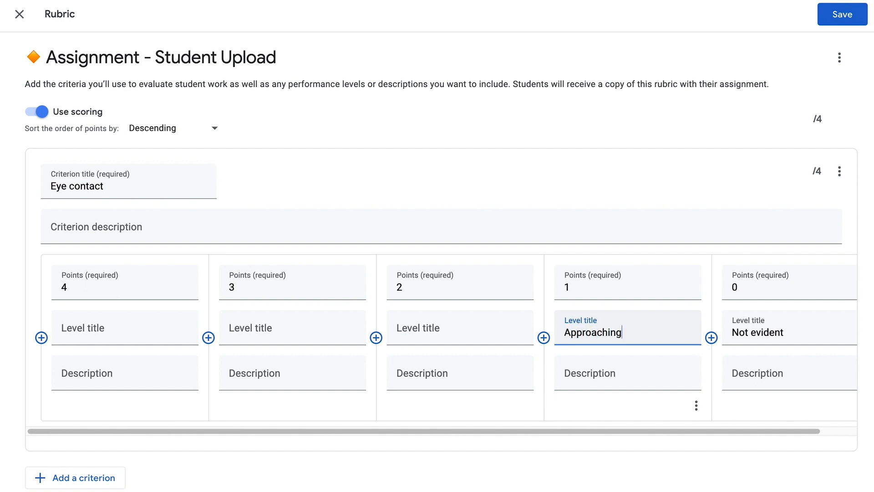
text( Expectations)
click(417, 331)
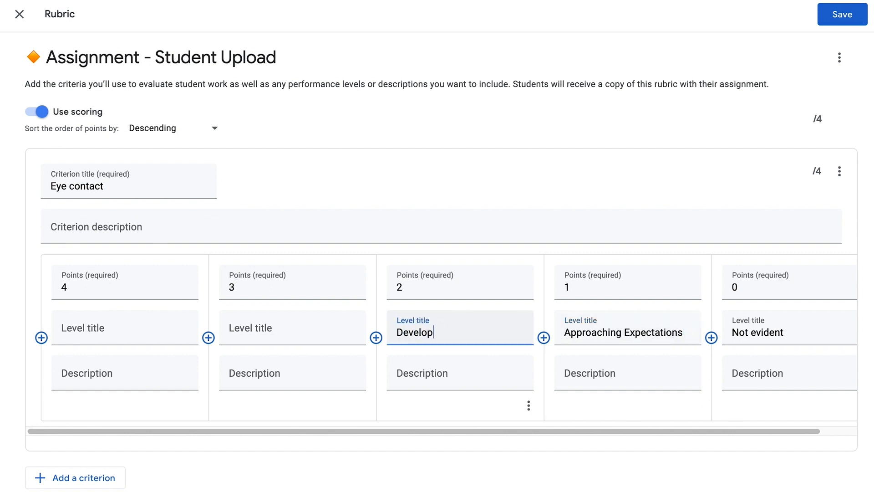
- Title the 3-point level "Meeting Expectations" and the 4-point level "Exceeding Expectations"
click(286, 334)
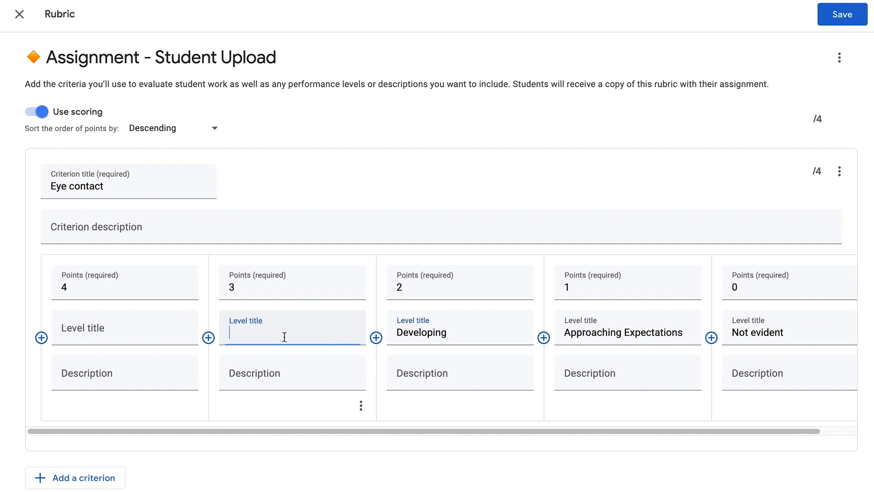
text(Meeting Expectations)
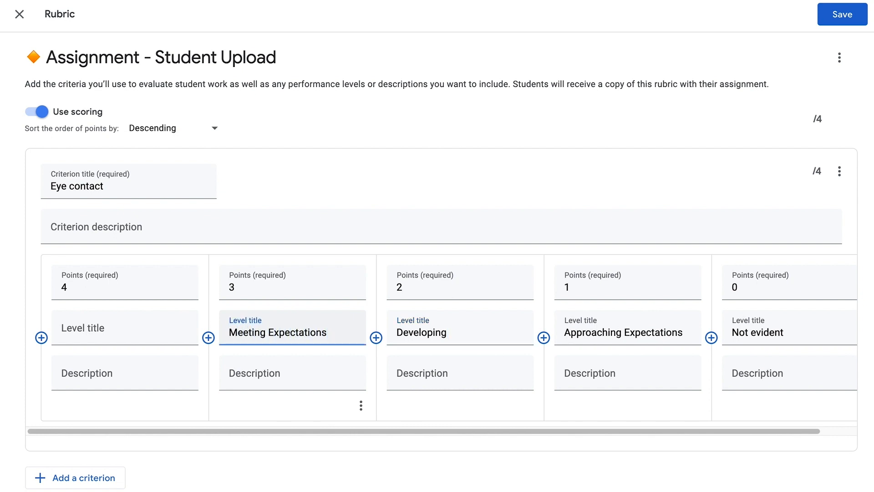
click(93, 339)
text(Exceeding Exp)
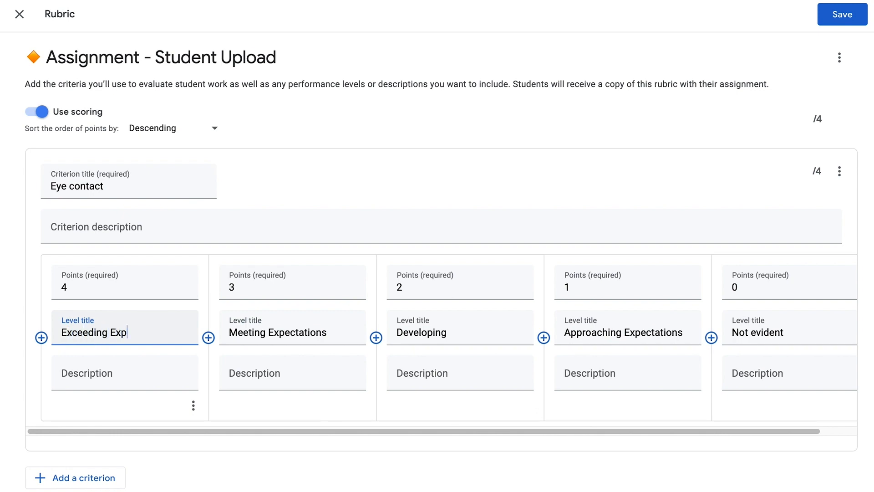
text(ectations)
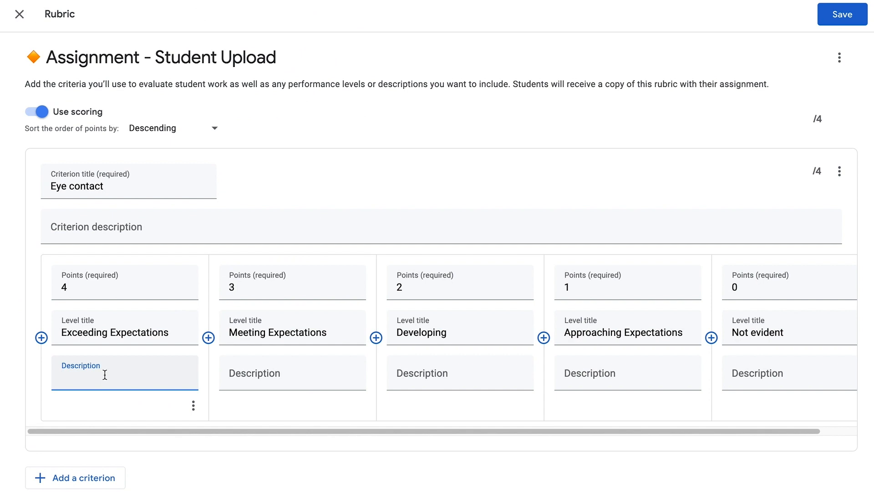
- Describe the 4-point level as "Holds attention of entire audience with the use of direct eye contact, seldom looking at notes."
text(Holds attention of entire audience with the use of direct eye contact, seldom looking at notes.)
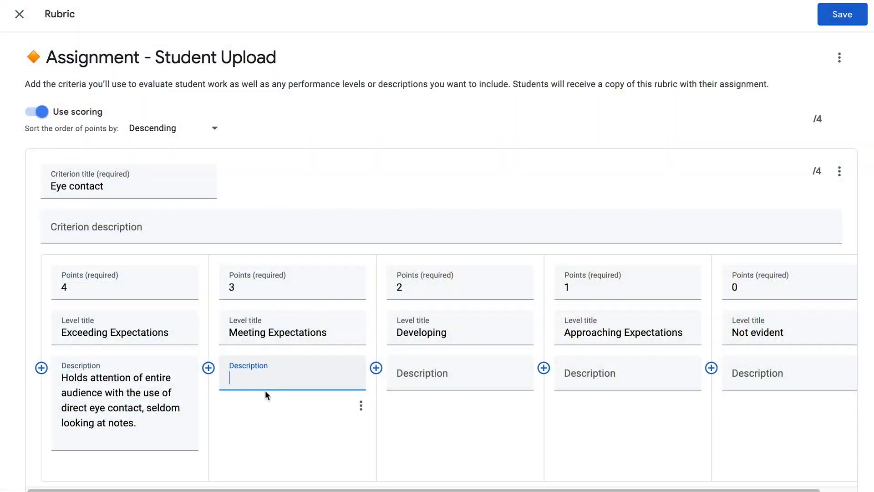
- Describe the 3-point level as "Consistent use of direct eye contact with audience, but still returns to notes."
text(Consistent use of direct eye contact with audience, but still returns to notes.)
- Describe the 2-point level as "Displayed minimal eye contact with audience, while reading mostly from the notes."
click(414, 371)
text(Displayed minimal eye contact with audience, while reading mostly from the notes.)
- Describe 1 point as "No eye contact with audience, as entire report is read from notes." and 0 points as "Did not present a report to class."
click(592, 372)
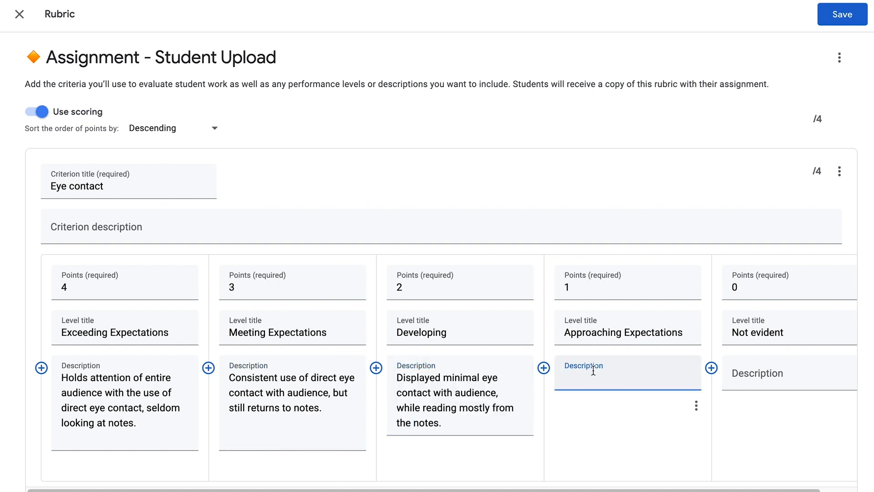
text(No eye contact with audience, as entire report is read from notes.)
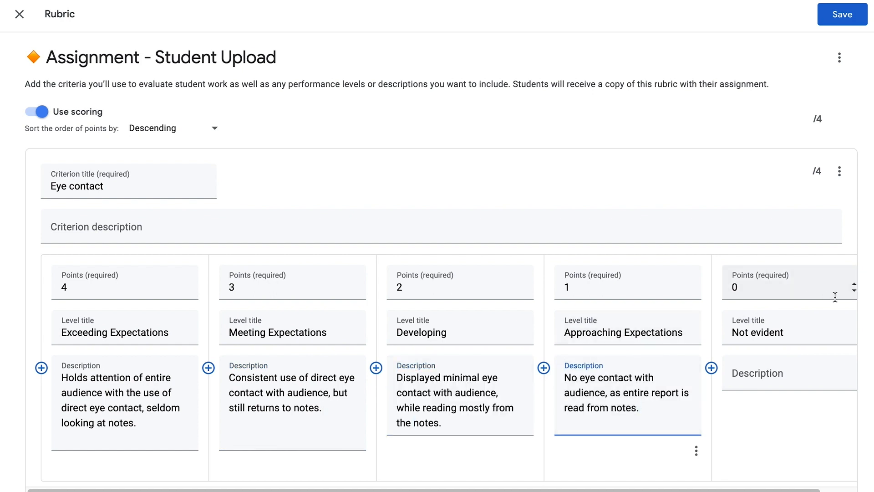
click(771, 371)
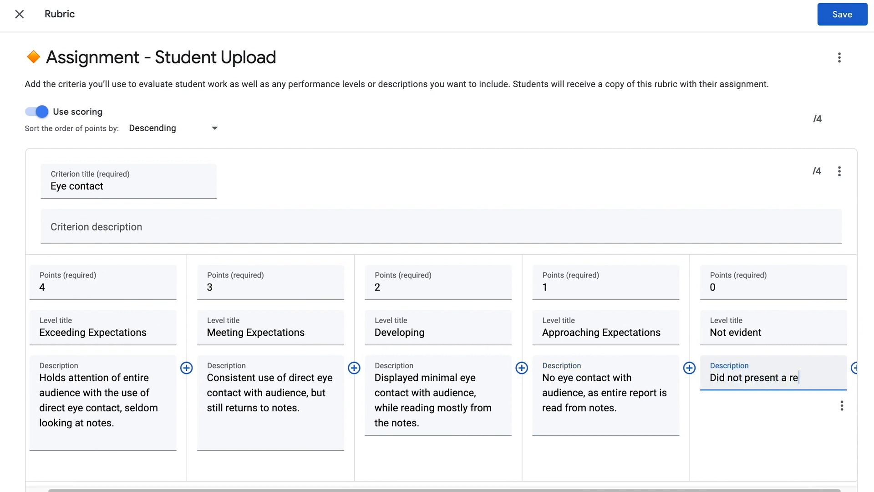
text(Did not present a report to class.)
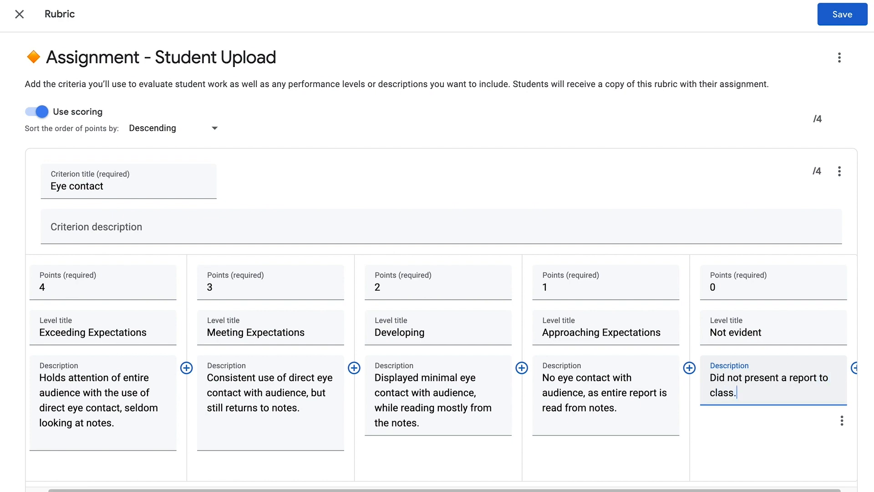
click(477, 451)
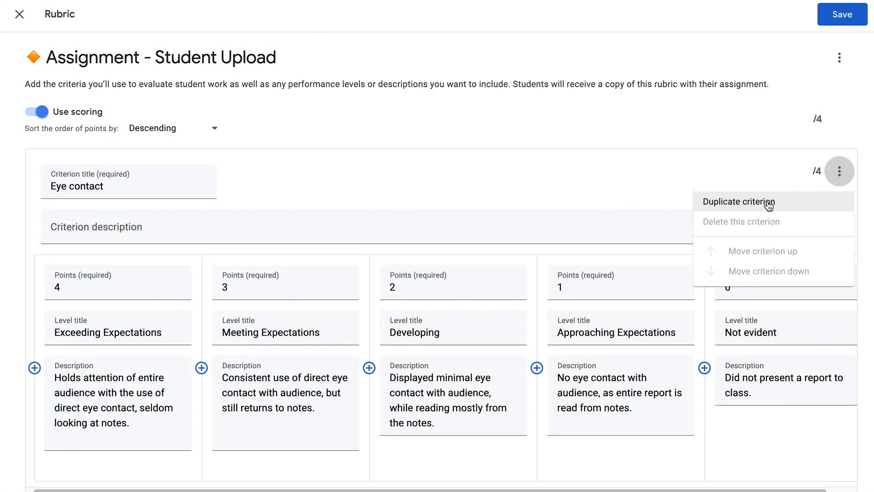
- Duplicate the Eye contact criterion and retitle the copy "Enthusiasm"
click(769, 204)
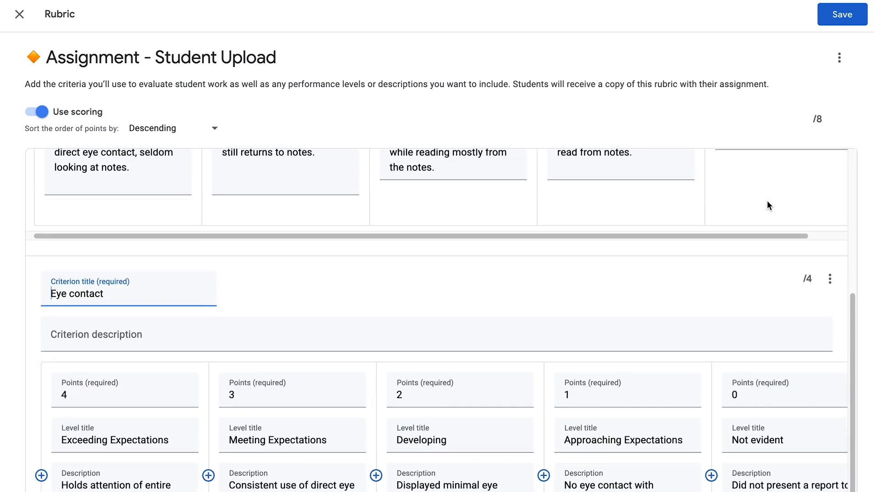
double_click(97, 294)
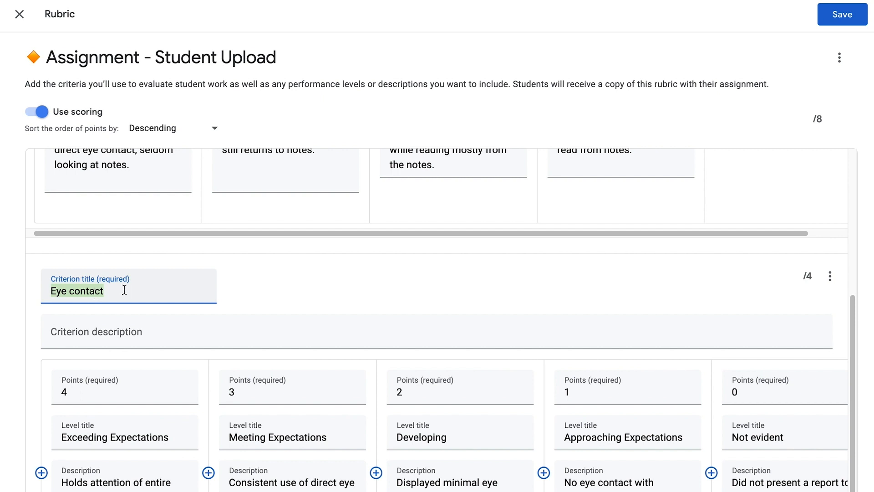
text(Enthusiasm)
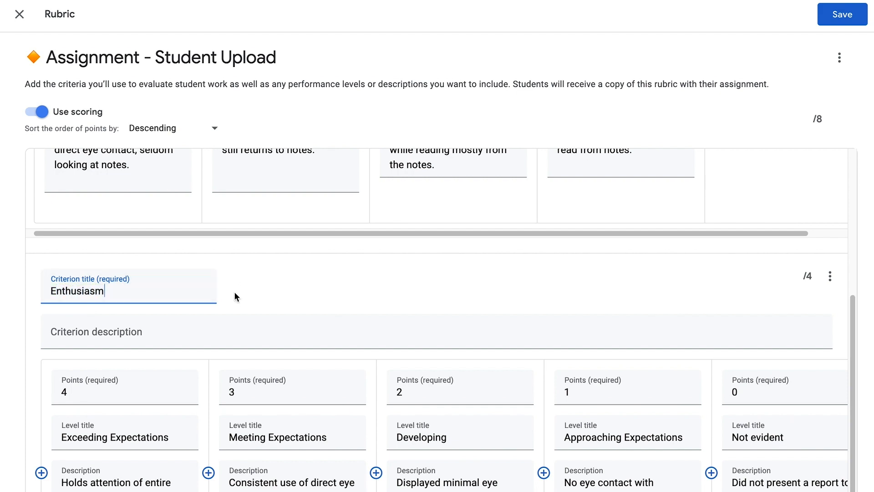
- Replace the Enthusiasm criterion's 4-point description with "Demonstrates a strong, positive feeling about topic during entire presentation."
scroll(237, 296, down, 2)
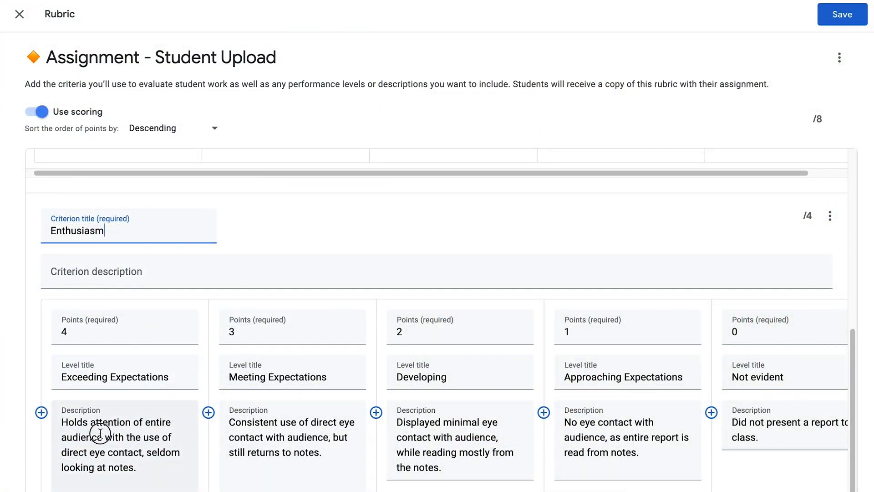
triple_click(101, 433)
text(Demonstrates a strong, positive feeling about topic during entire presentation.)
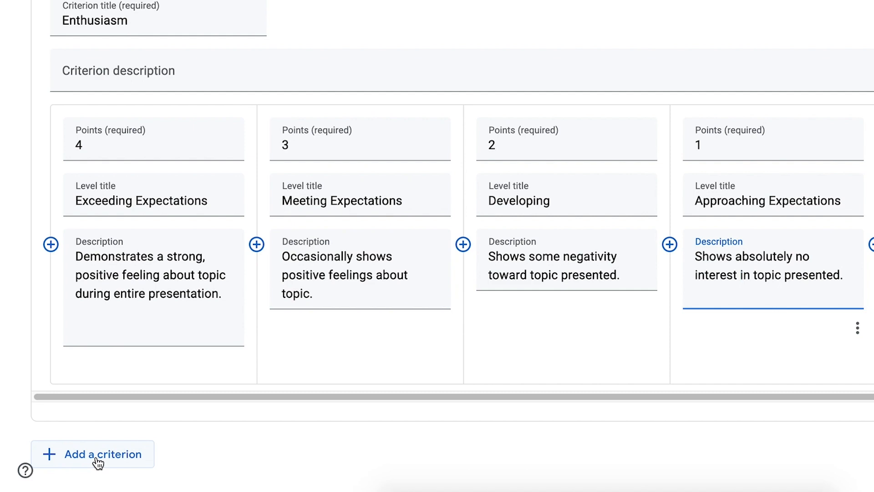
- Add a blank criterion below Enthusiasm and delete it again
click(101, 460)
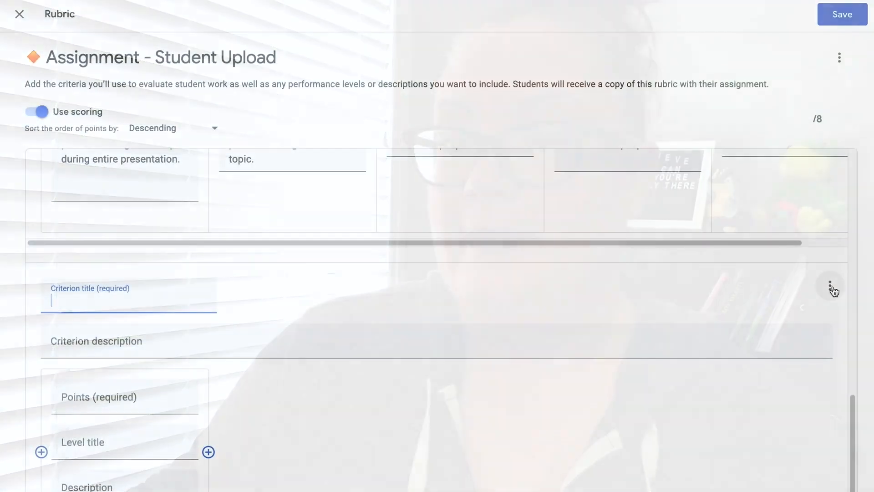
click(830, 287)
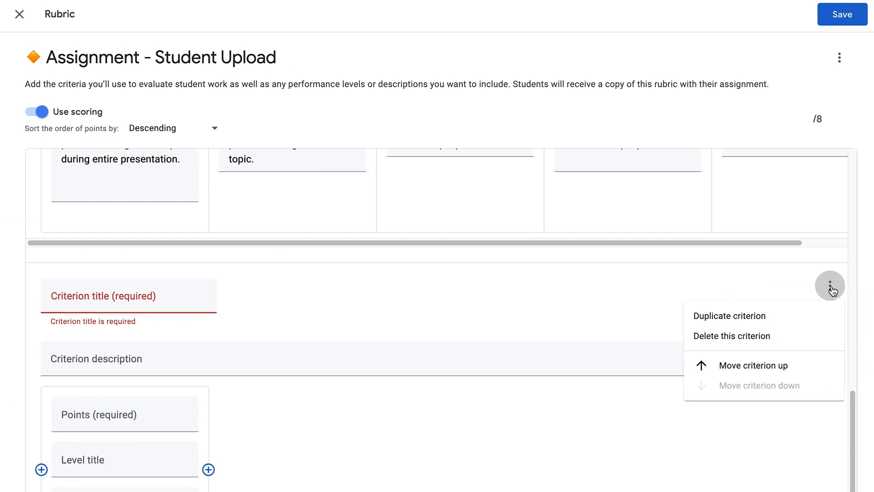
click(730, 338)
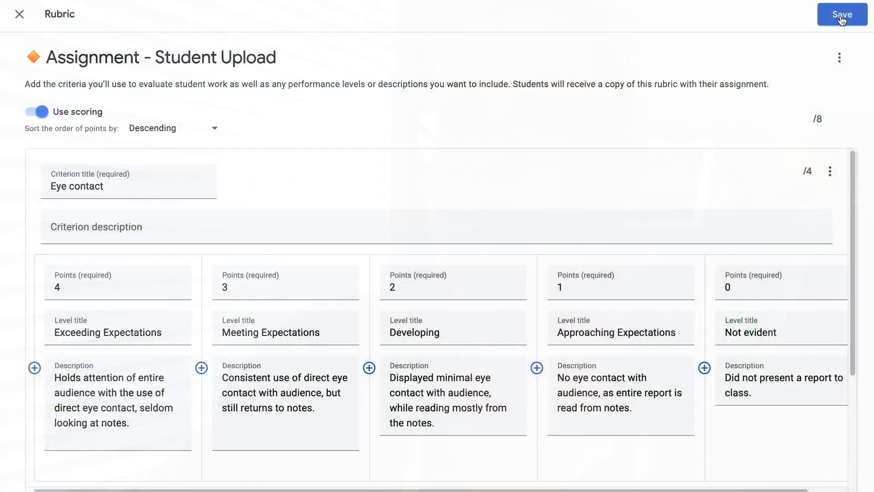
- Save the finished rubric and the Student Upload assignment it is attached to
click(842, 19)
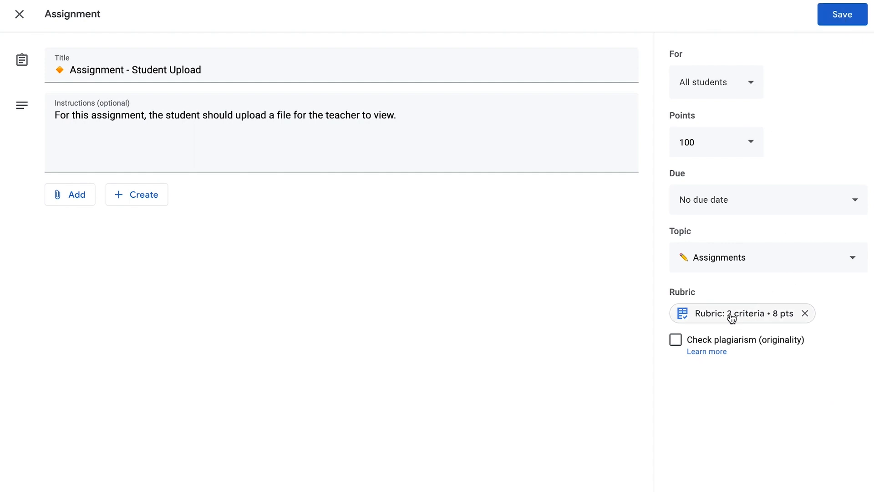
click(835, 14)
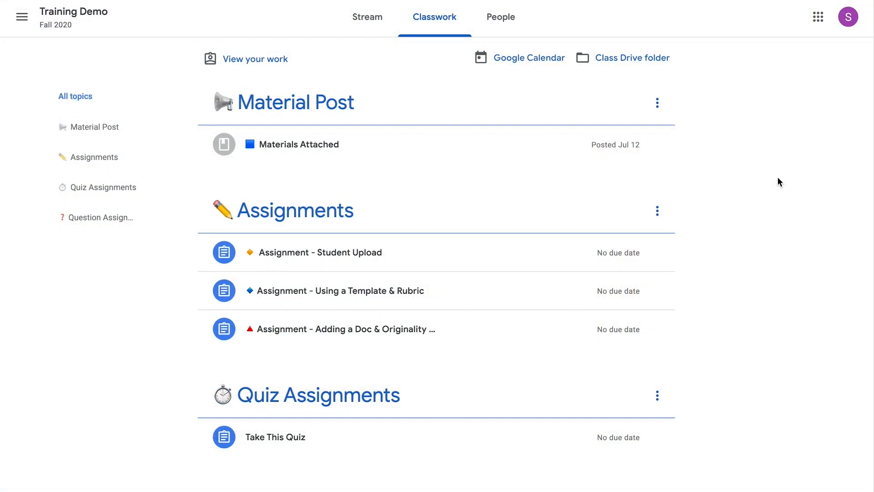
- In the student view of the class, expand the Student Upload assignment and open its attached rubric
click(542, 262)
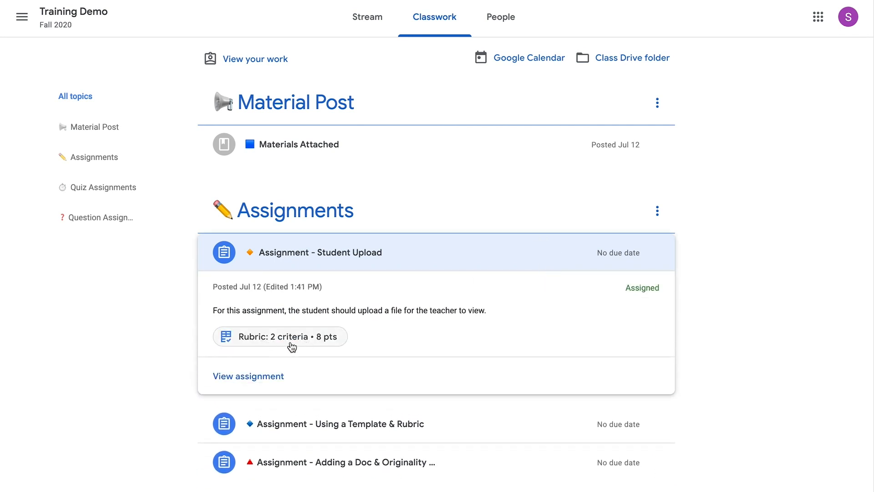
click(266, 341)
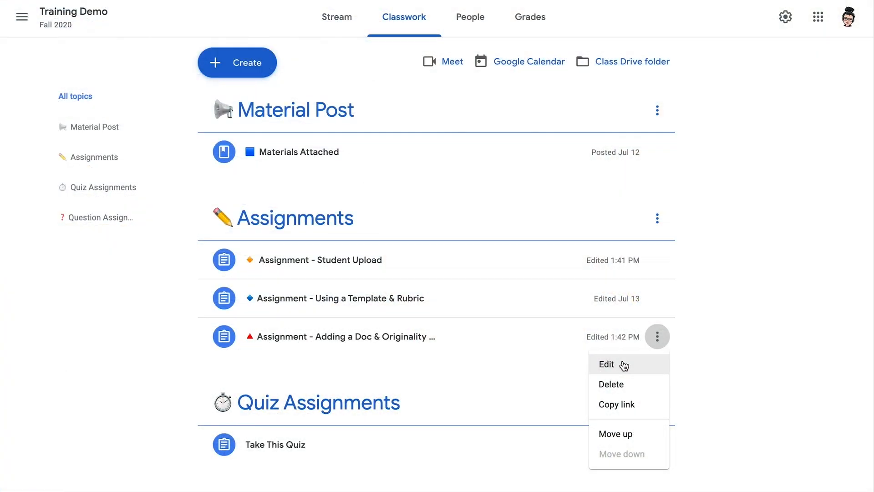
- Edit the "Adding a Doc & Originality Reports" assignment, start reusing an existing rubric and open the choice of source class
click(625, 364)
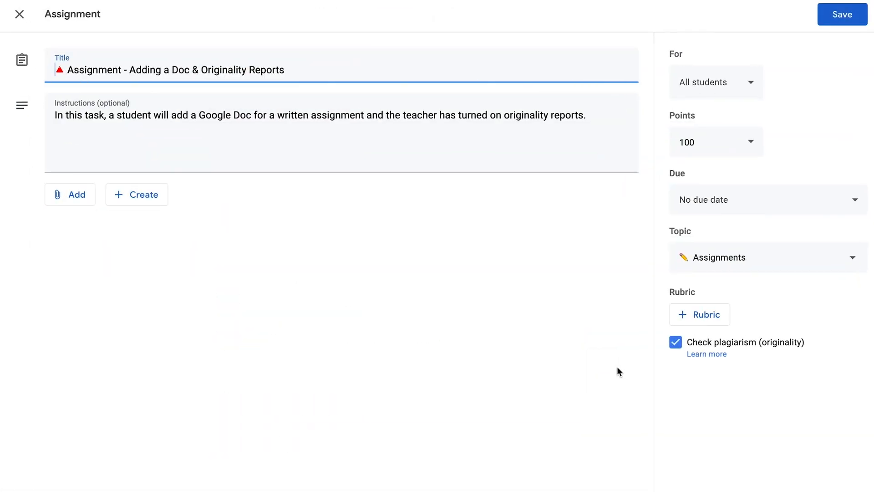
click(709, 319)
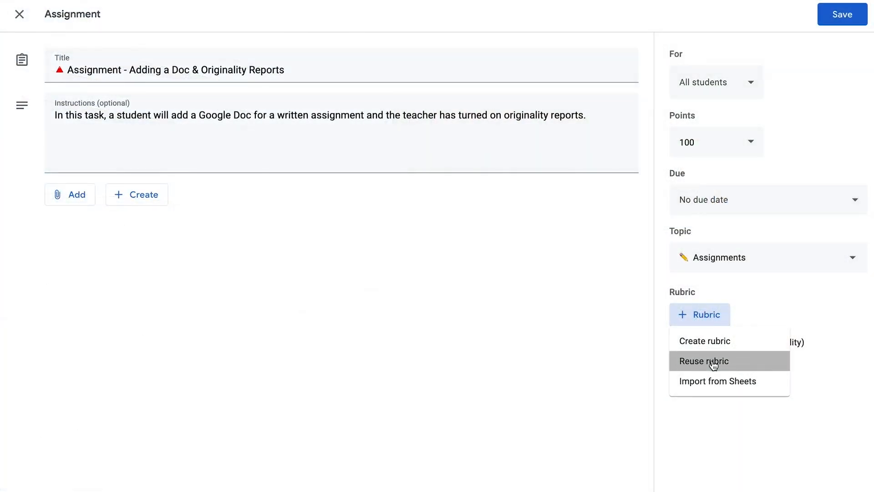
click(712, 363)
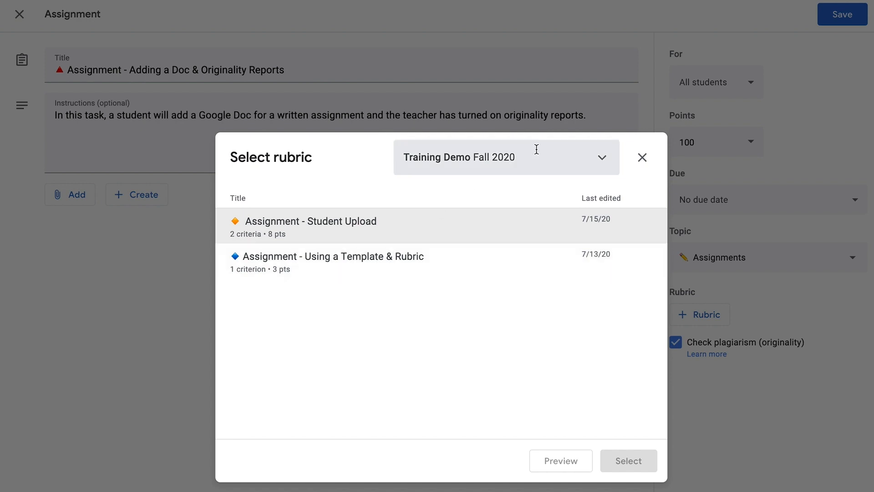
click(601, 157)
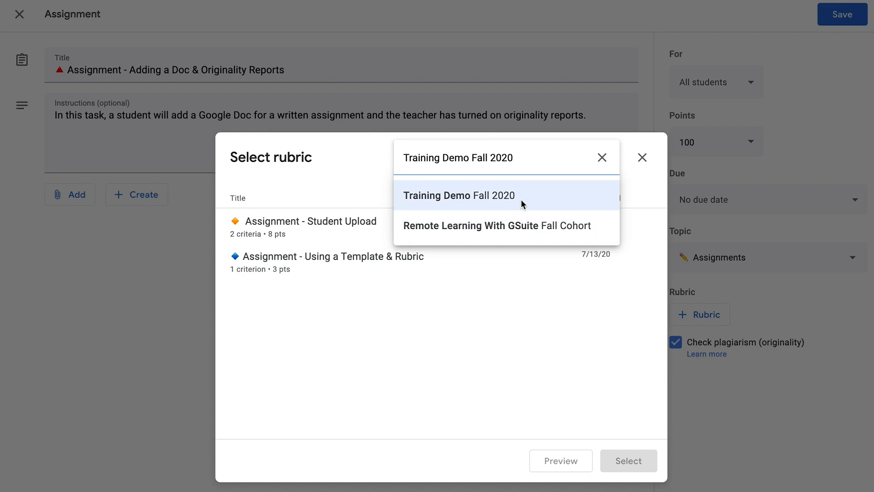